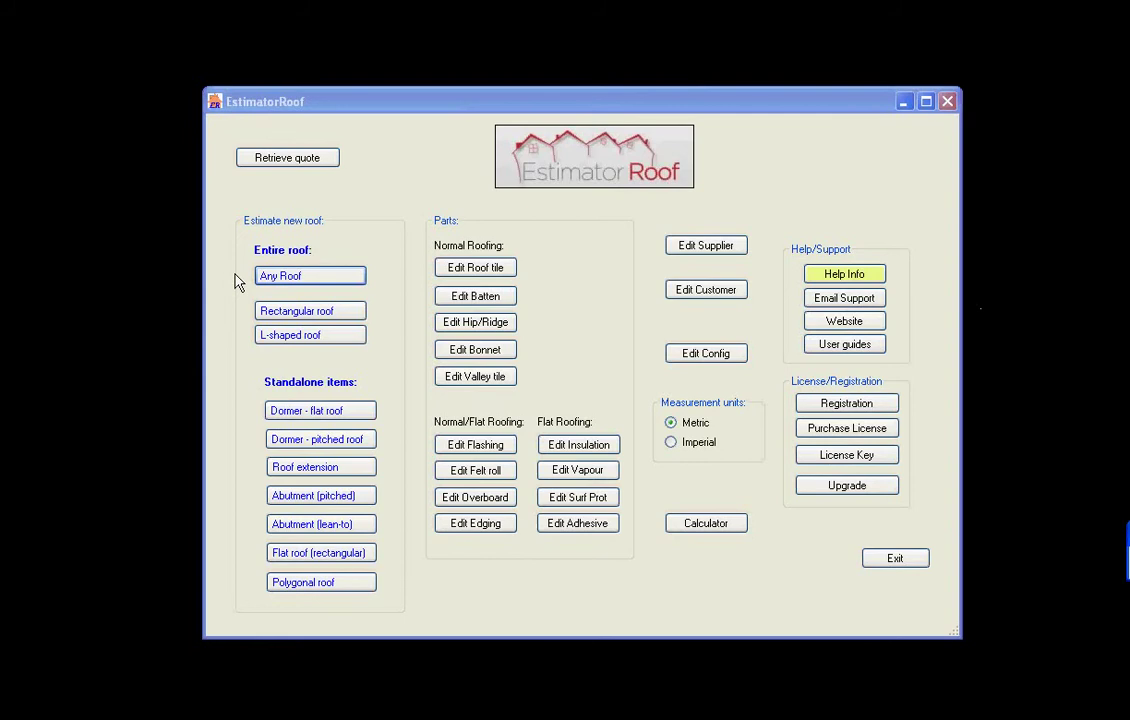
# Start a new Any Roof estimate and add its first panel to reach the panel shape choices
pyautogui.click(290, 279)
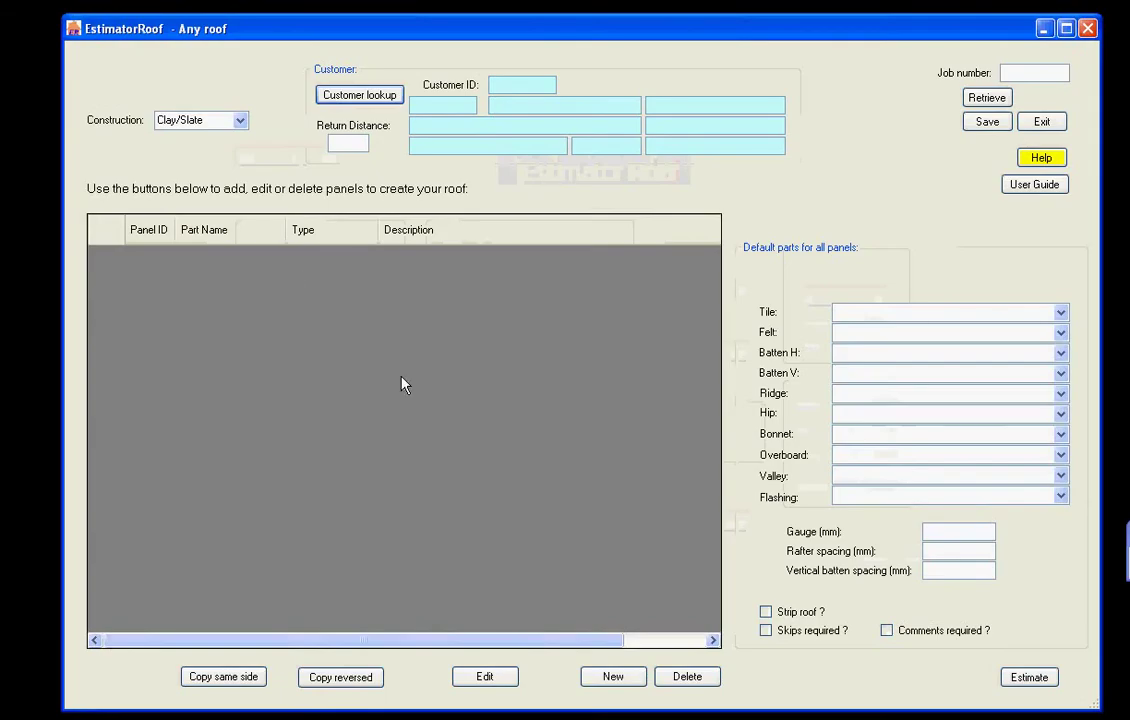
pyautogui.click(615, 680)
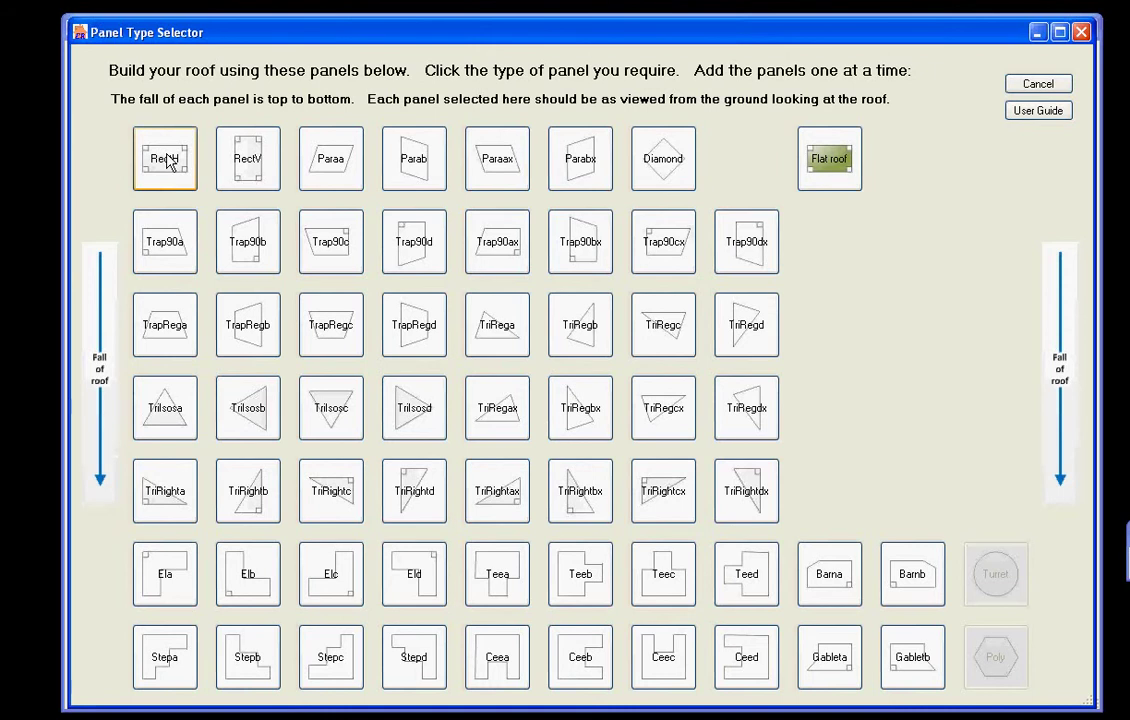
# Add an 18 x 10 m RectH panel with top ridge tiles, named Front
pyautogui.click(167, 162)
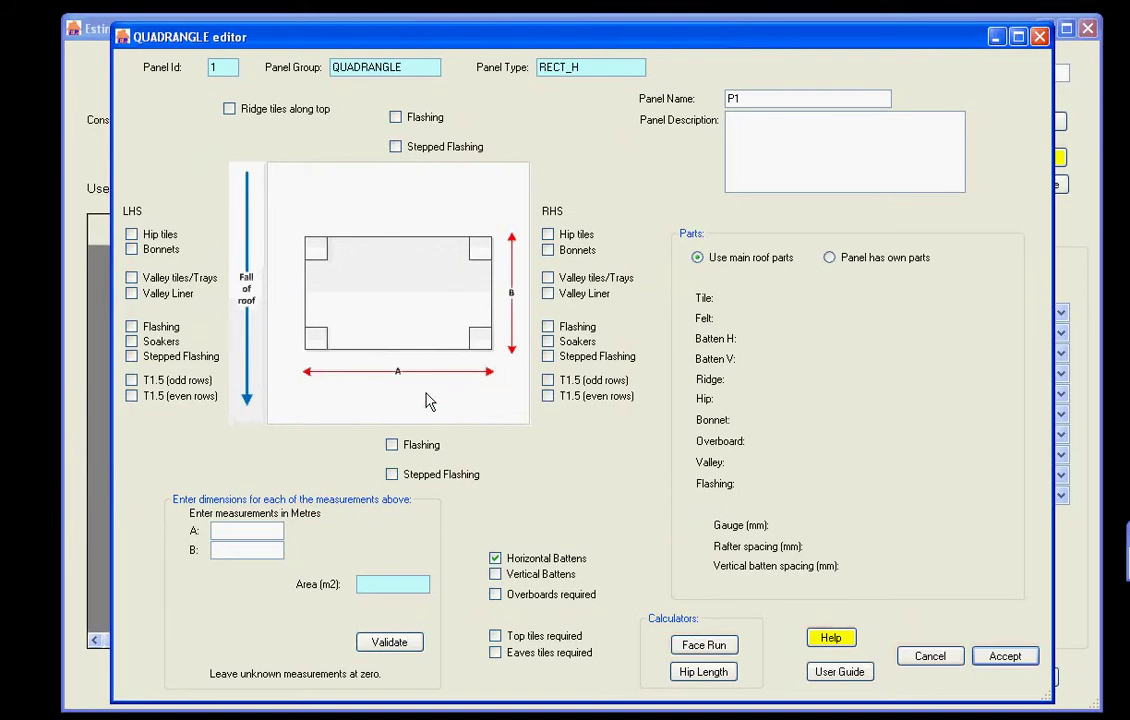
pyautogui.click(248, 530)
pyautogui.write('10')
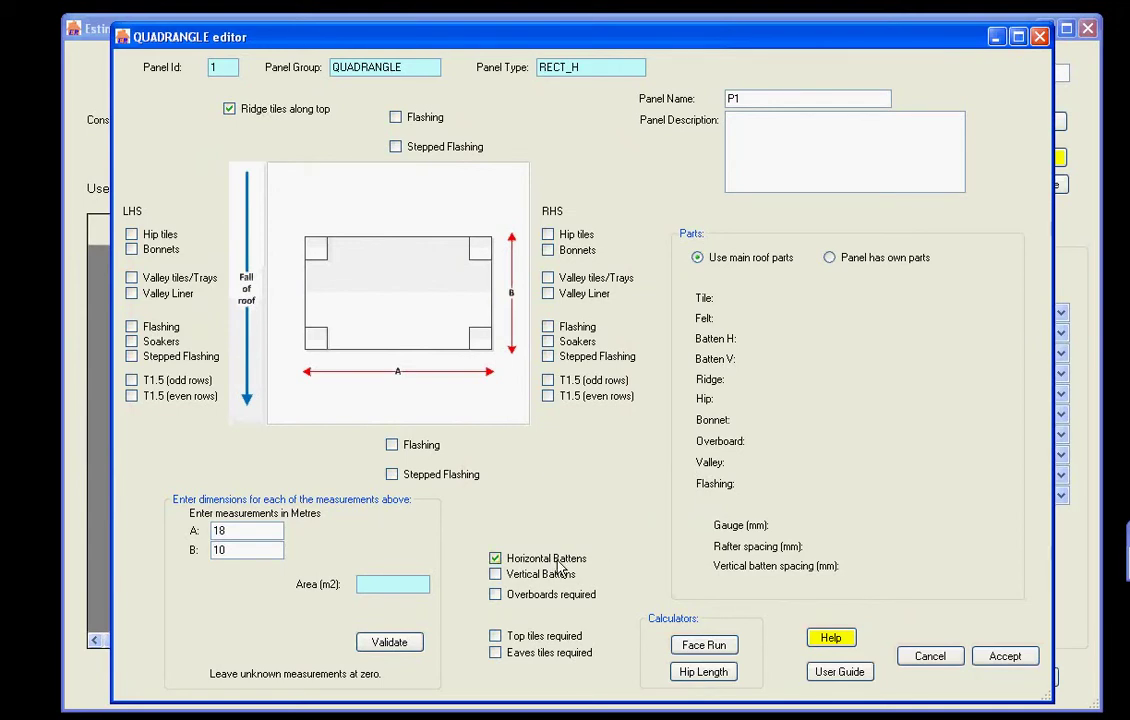
pyautogui.click(412, 645)
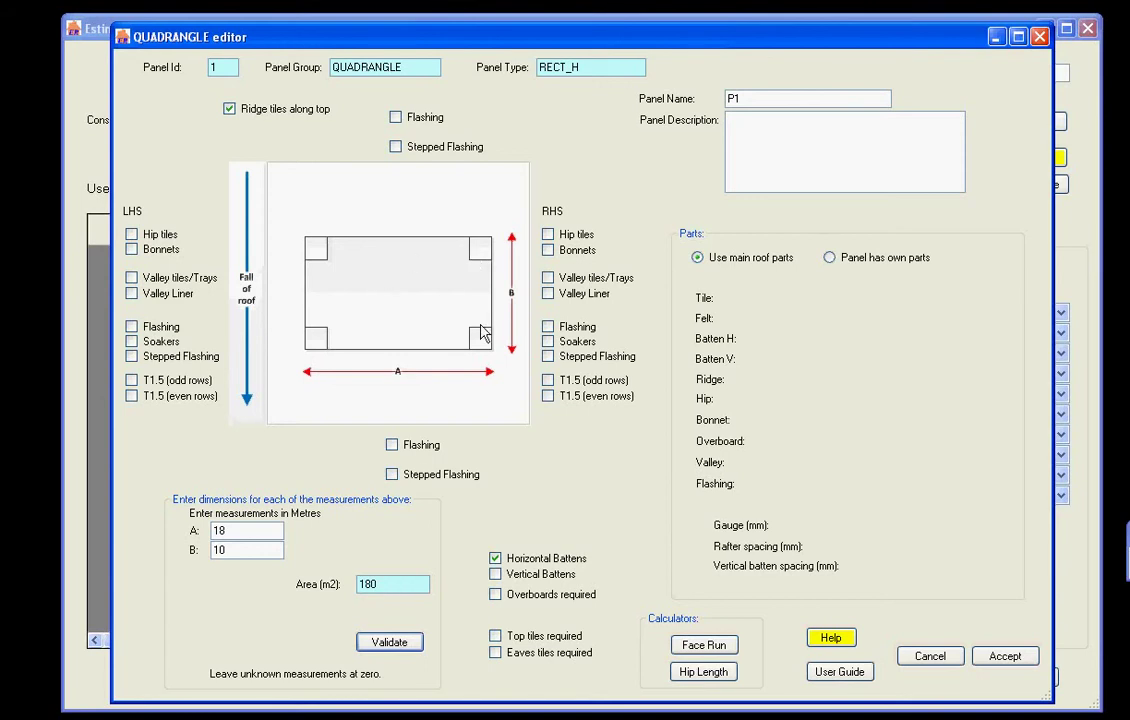
pyautogui.moveTo(770, 99); pyautogui.dragTo(704, 106)
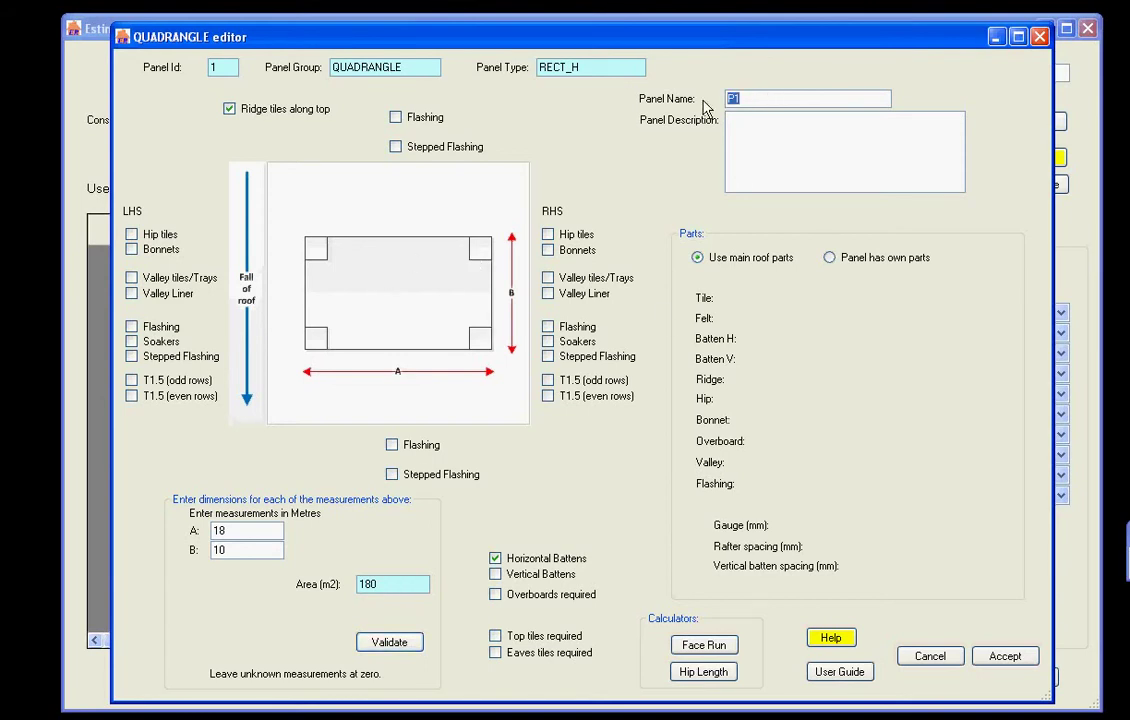
pyautogui.write('Front')
pyautogui.click(994, 658)
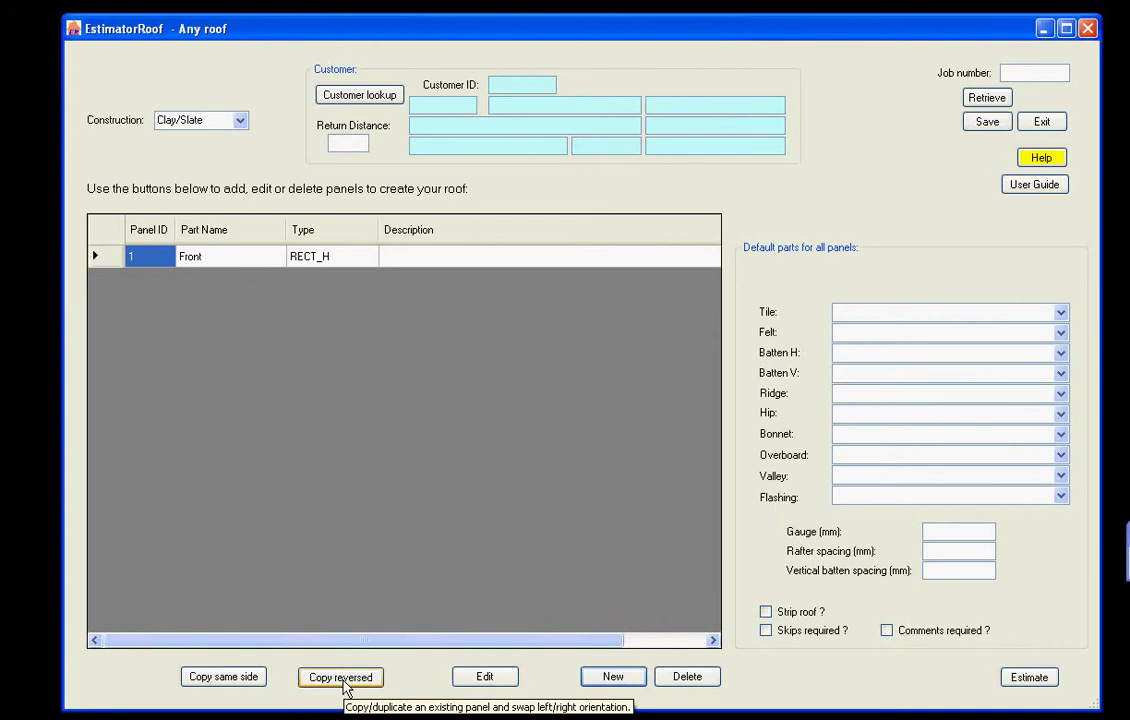
# Copy the Front panel to the same side and rename the copy, panel 2, to Rear
pyautogui.click(226, 677)
pyautogui.click(603, 420)
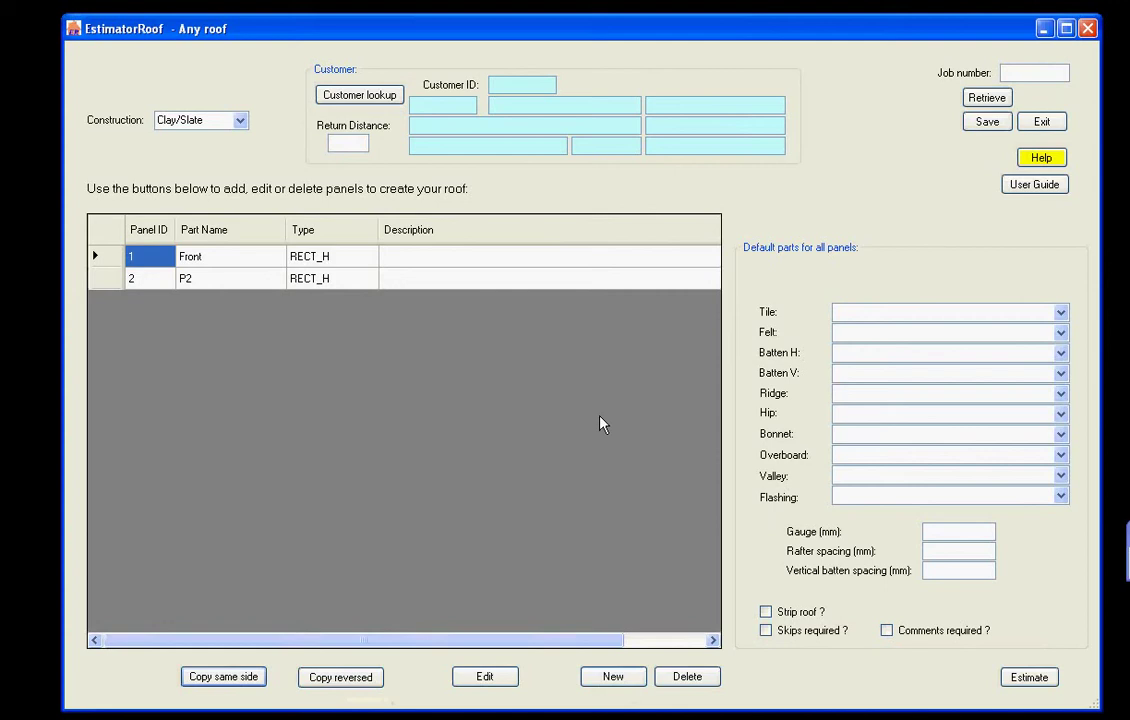
pyautogui.doubleClick(355, 280)
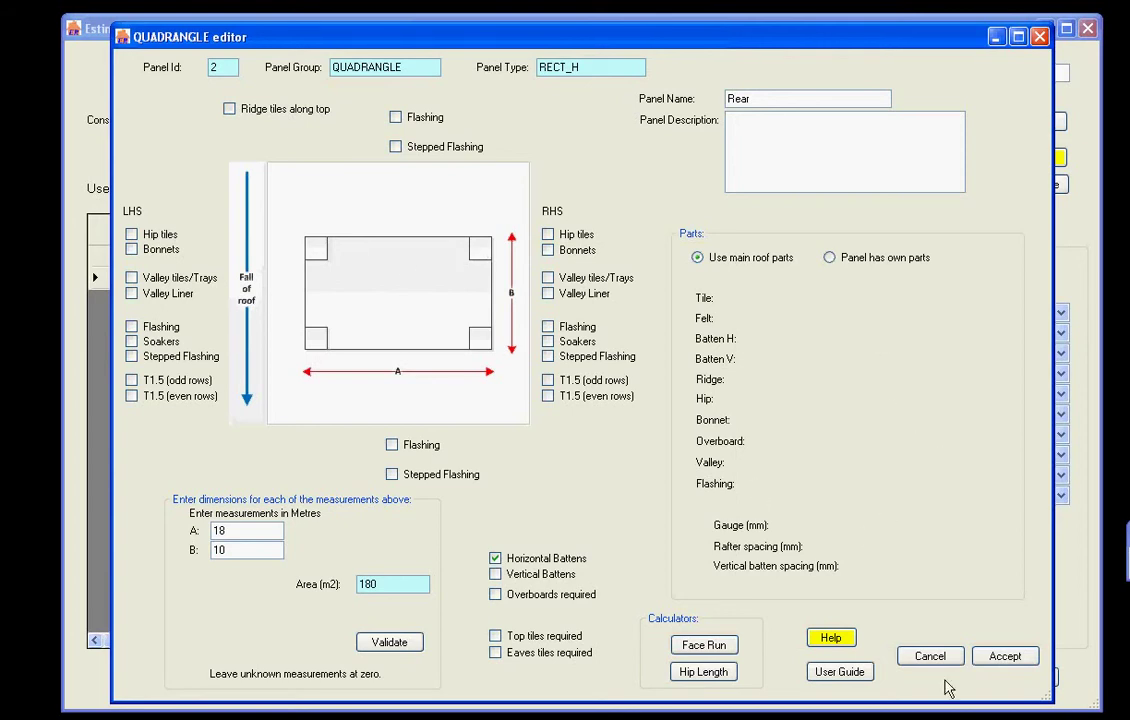
pyautogui.click(1004, 657)
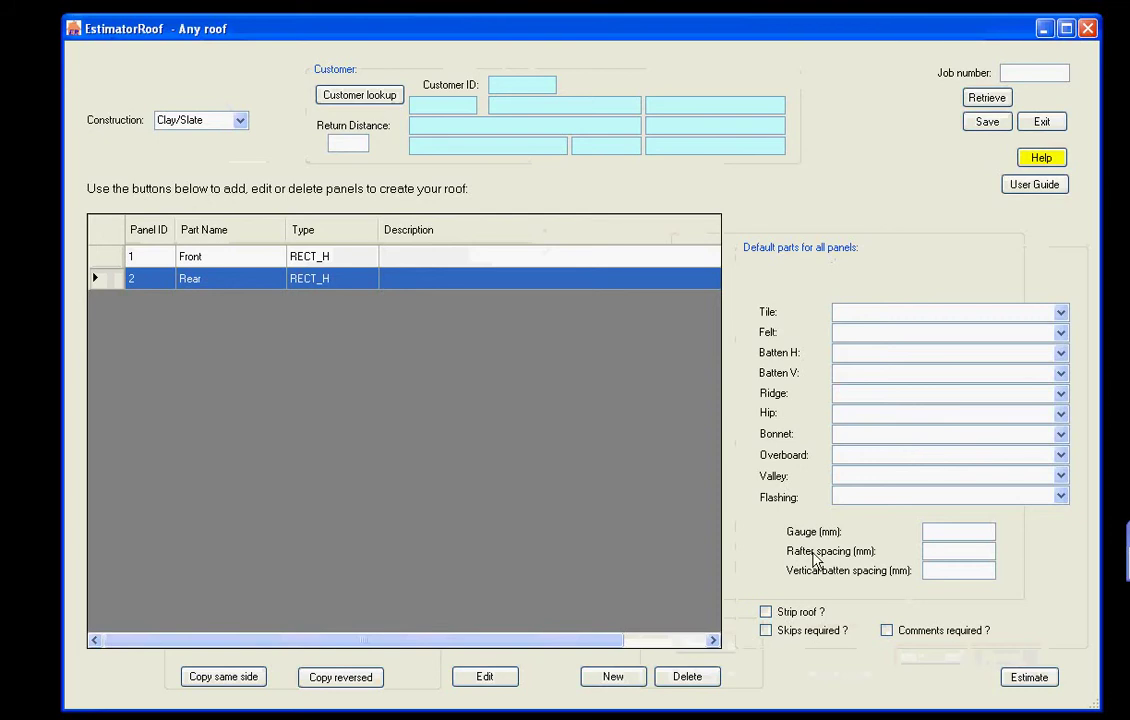
# Choose Decra Elegance tiles, Buildfix Daltex felt, 25 x 38mm battens and Decra Classic D-Ridge/Hip
pyautogui.click(1060, 312)
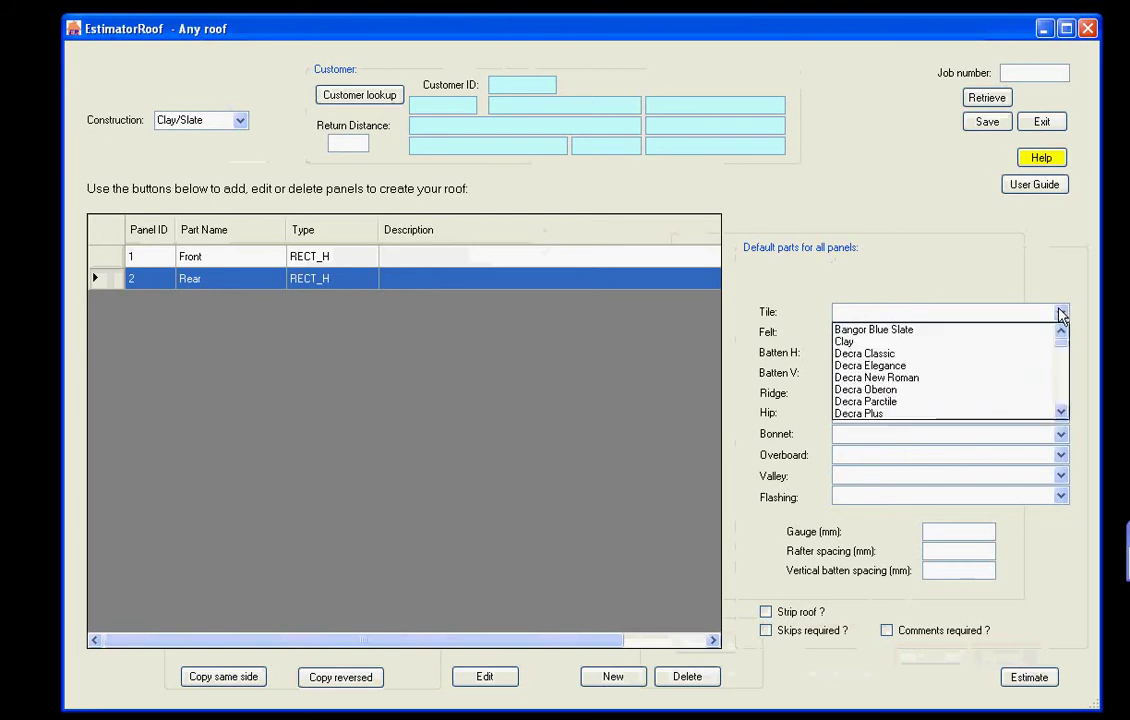
pyautogui.click(910, 366)
pyautogui.click(986, 332)
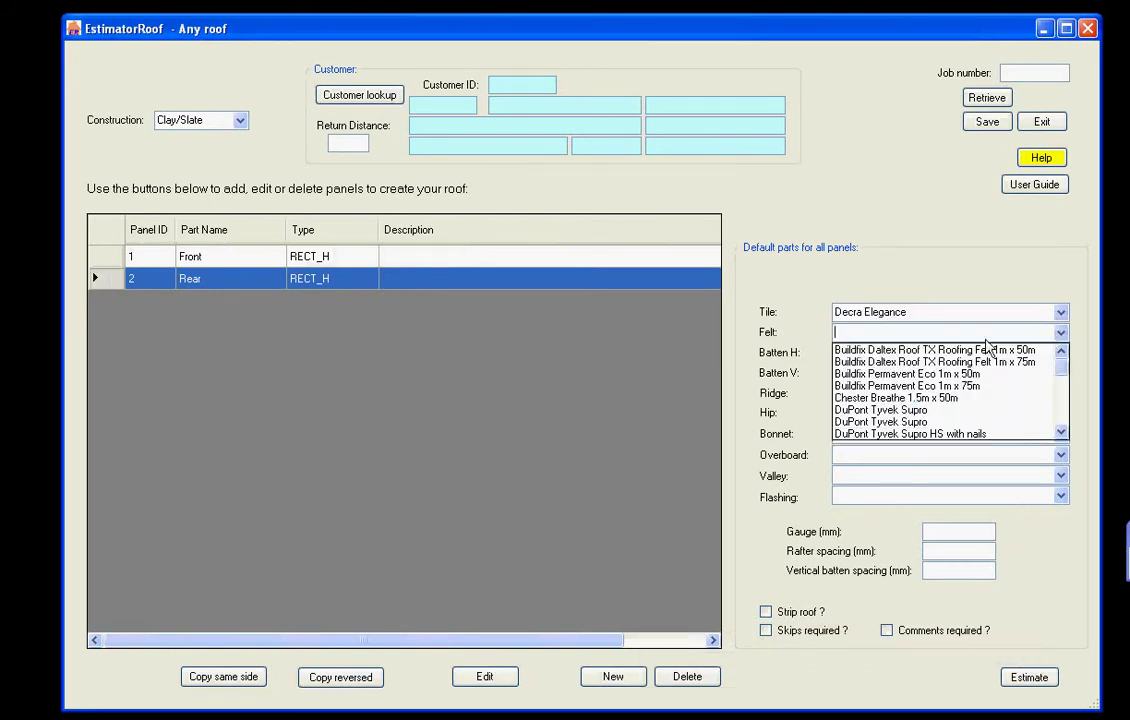
pyautogui.click(987, 344)
pyautogui.click(1060, 352)
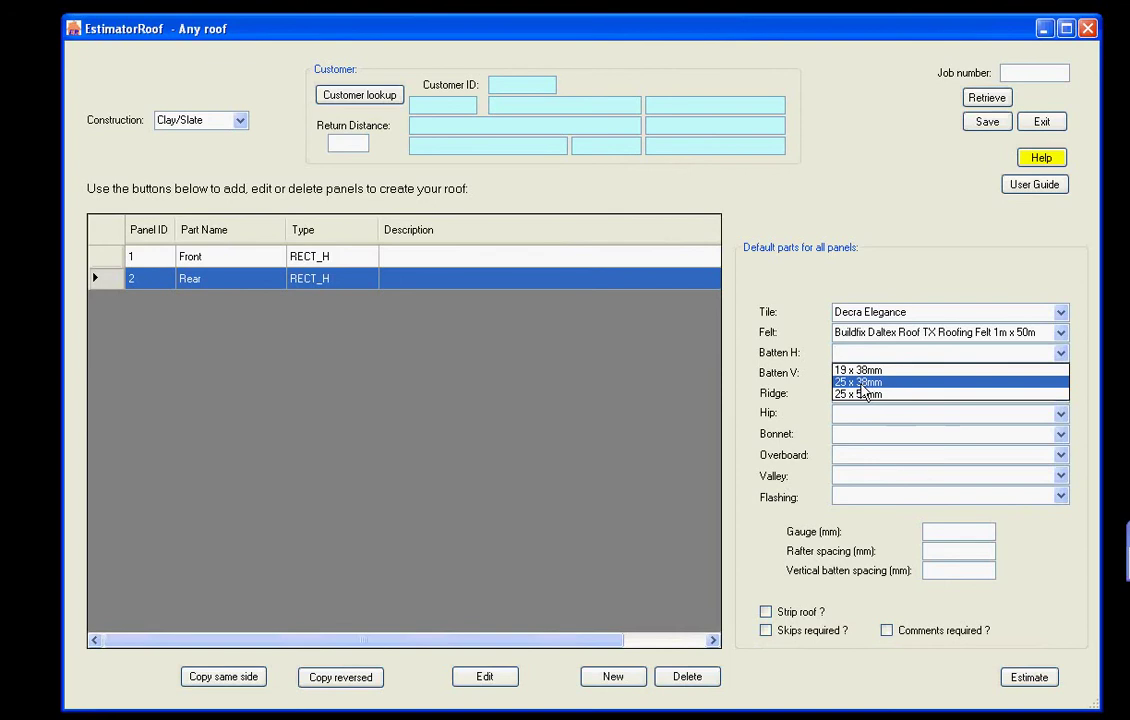
pyautogui.click(1030, 381)
pyautogui.click(1060, 393)
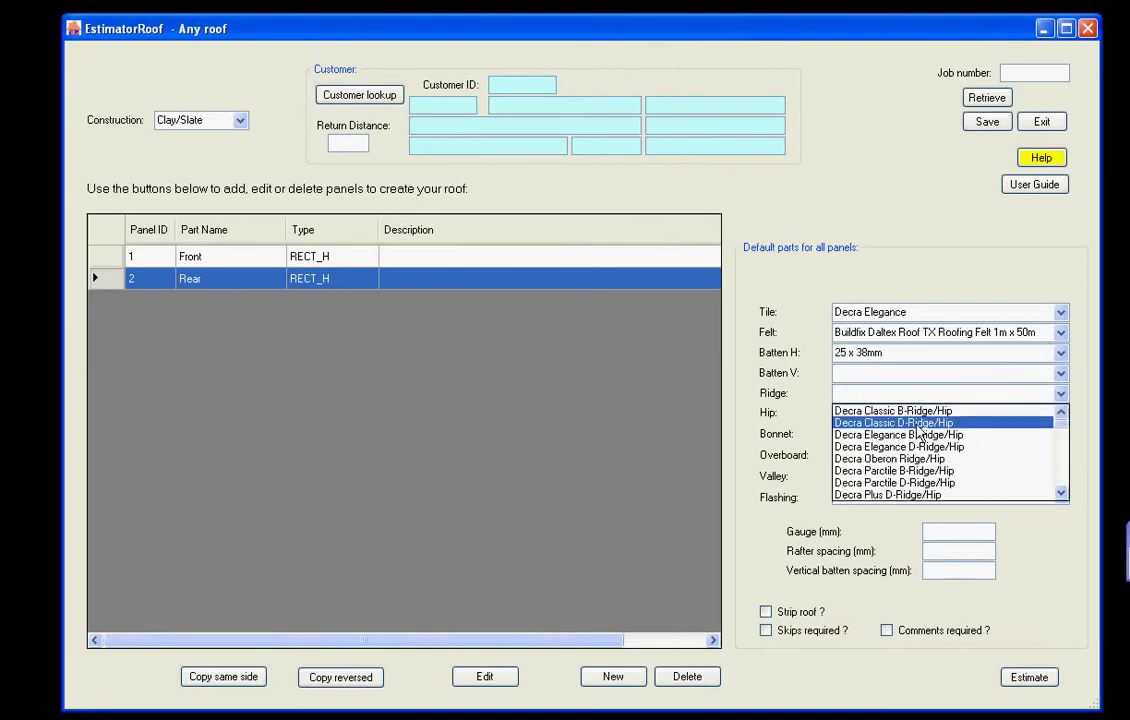
pyautogui.click(880, 355)
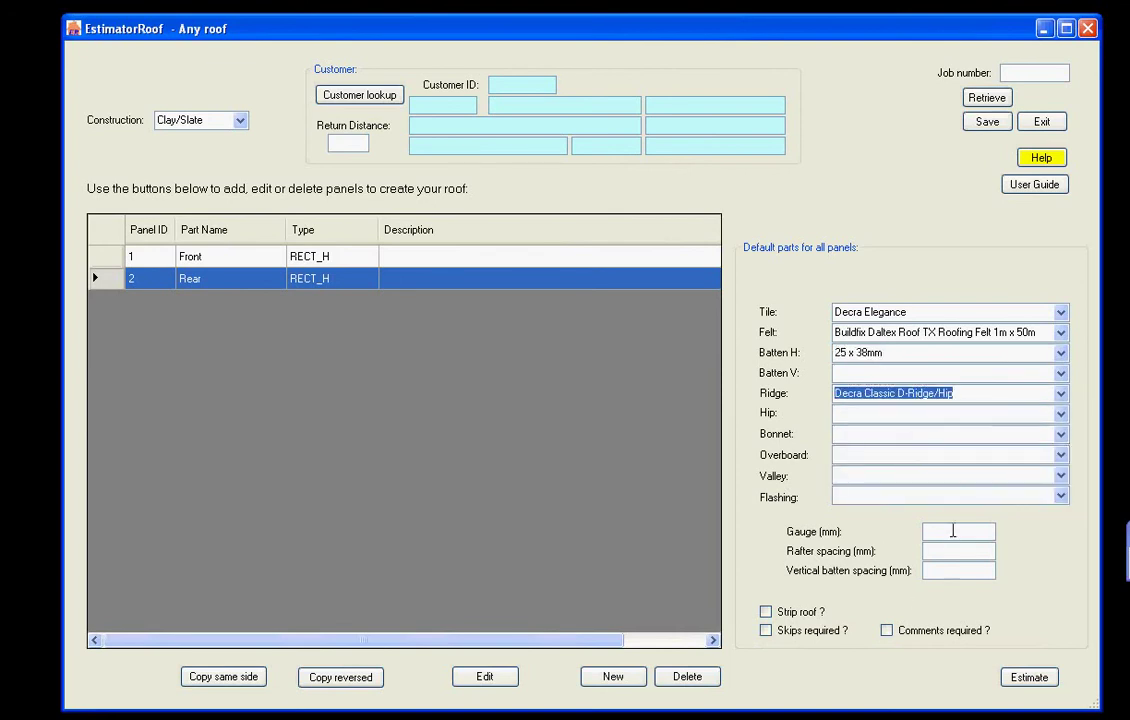
# Set tile gauge 100 and rafter spacing 400, and mark it a strip roof
pyautogui.click(950, 531)
pyautogui.write('100')
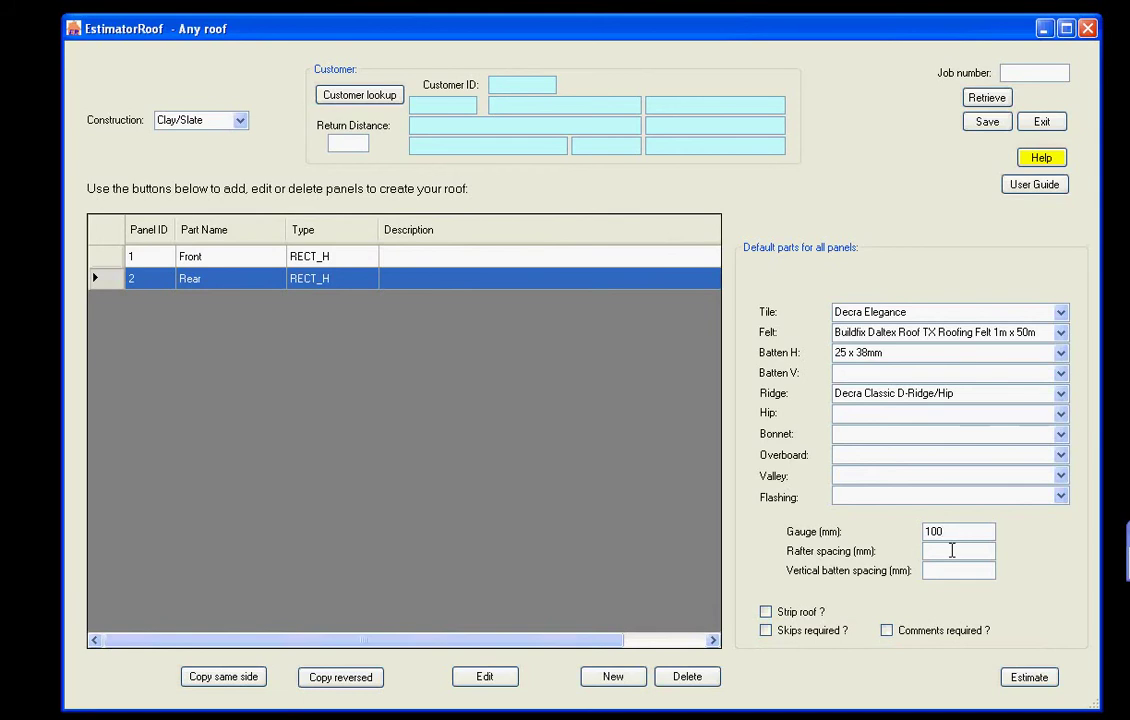
pyautogui.click(952, 550)
pyautogui.write('400')
pyautogui.click(795, 620)
pyautogui.doubleClick(446, 265)
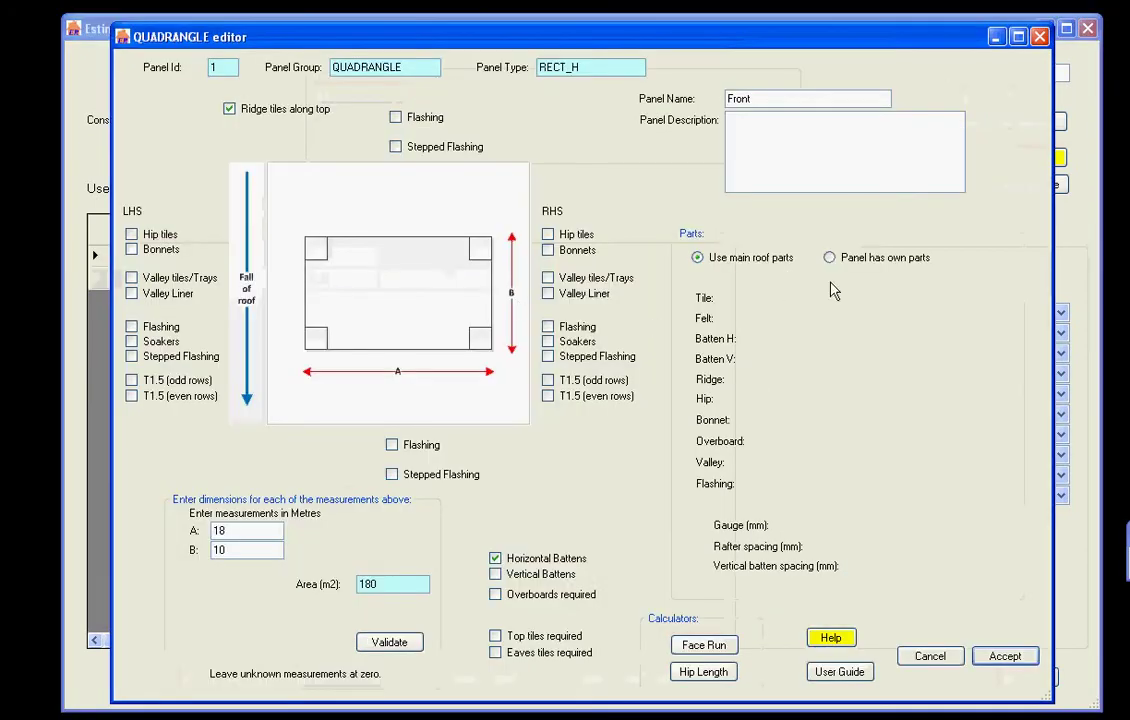
pyautogui.click(829, 257)
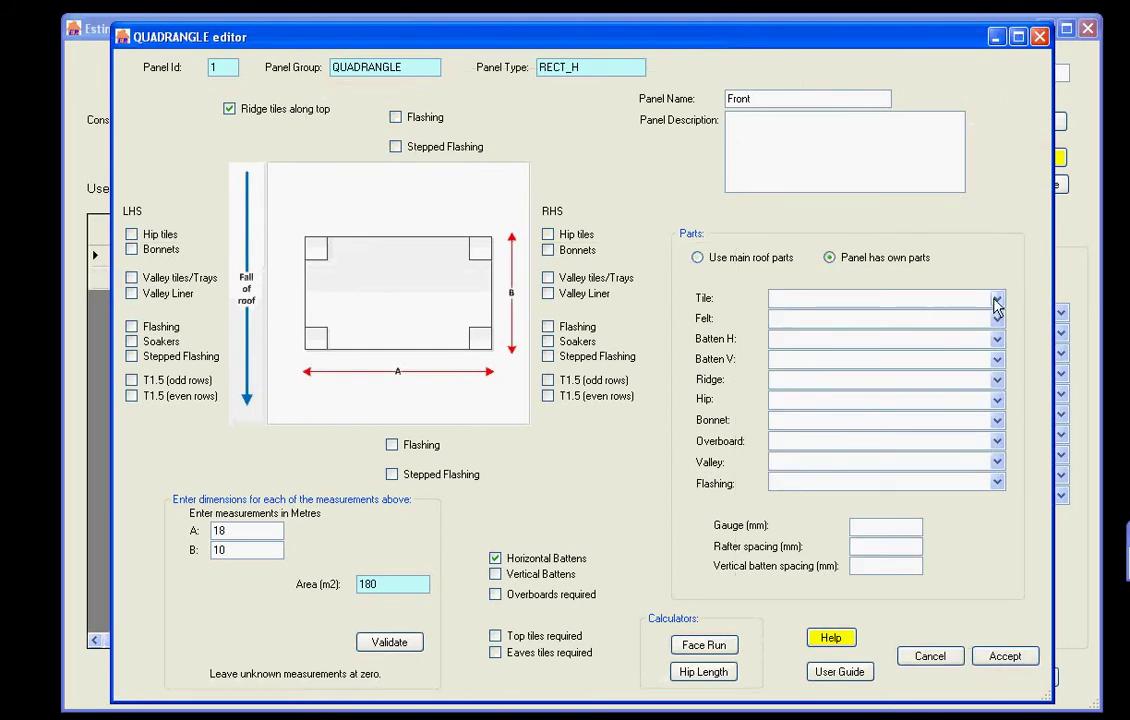
pyautogui.click(995, 300)
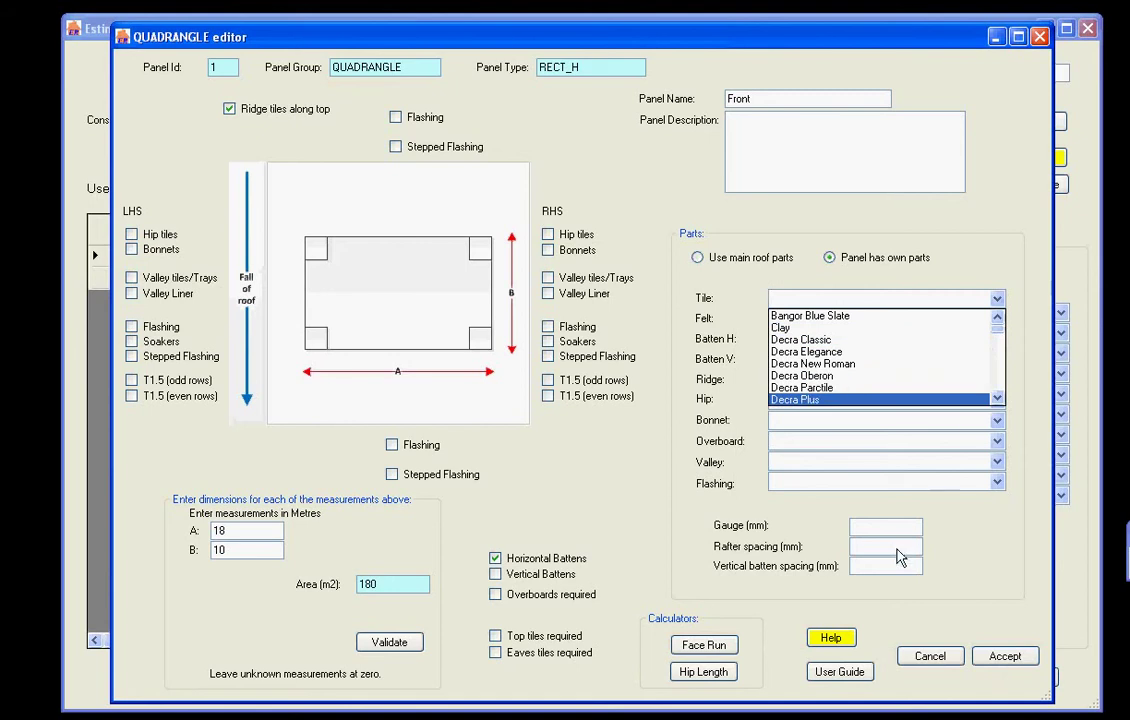
pyautogui.click(1005, 223)
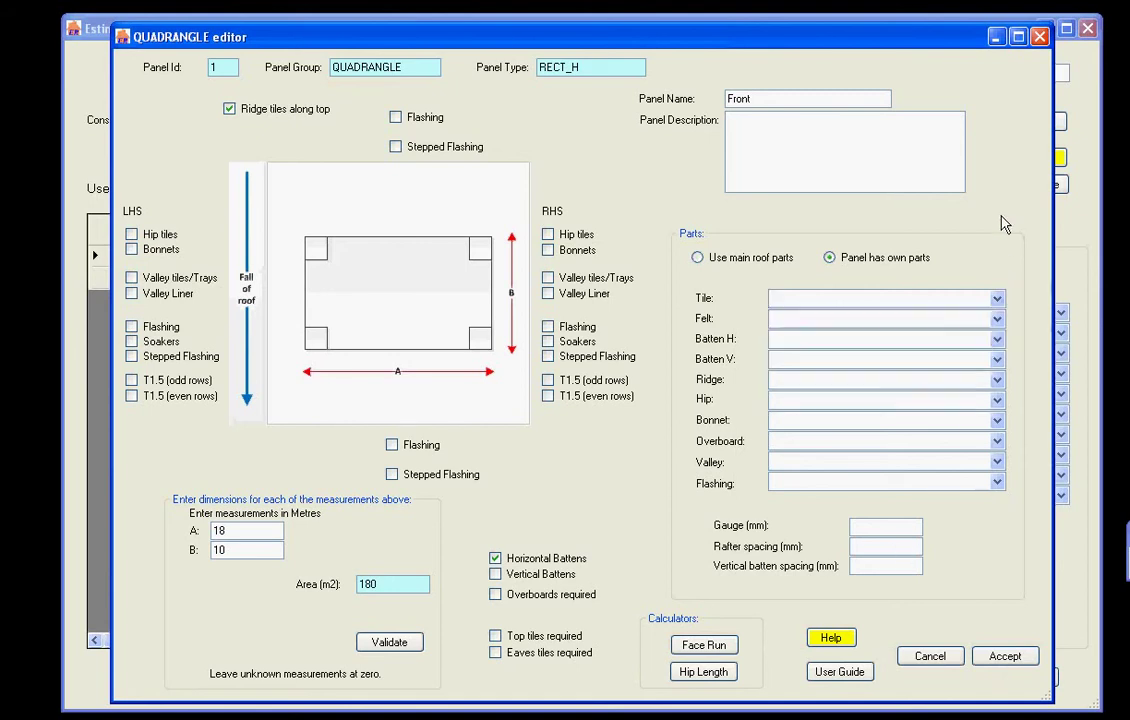
pyautogui.click(697, 258)
pyautogui.click(986, 664)
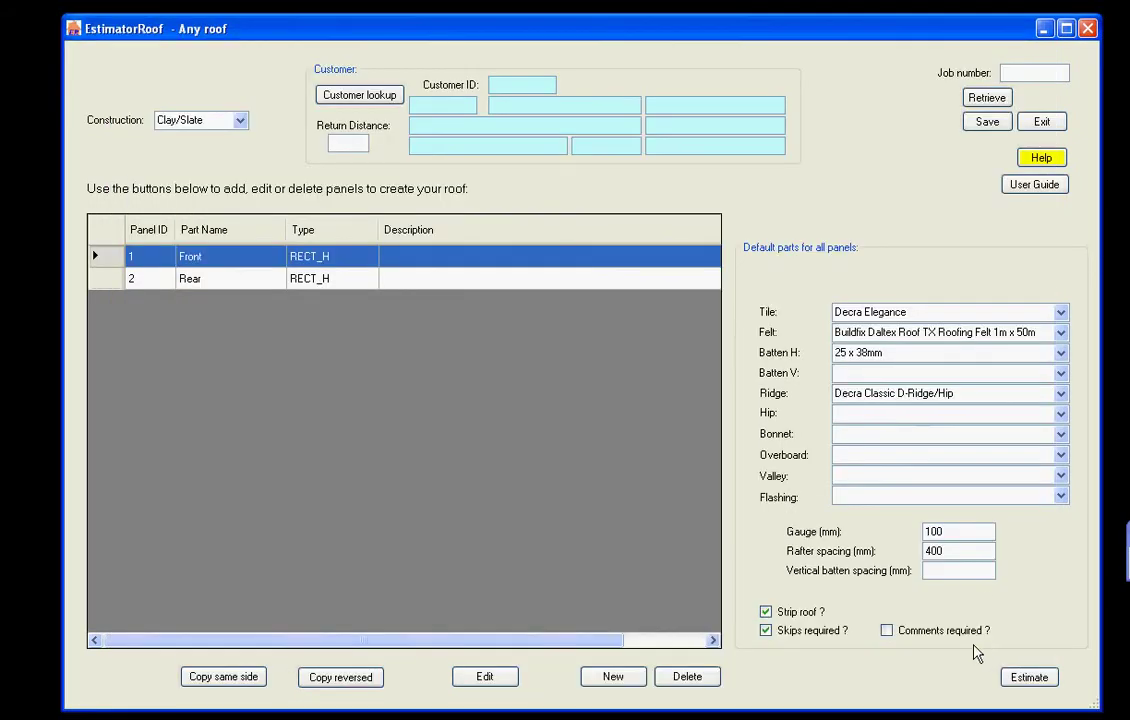
# Save the job as 009449
pyautogui.click(985, 130)
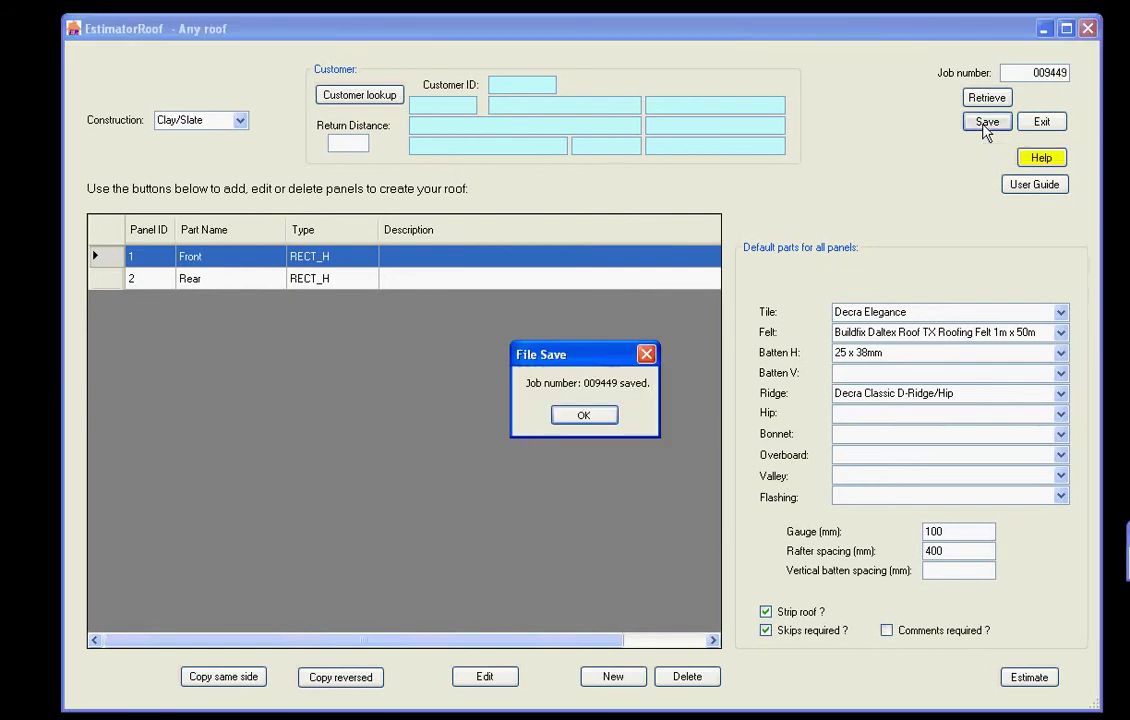
pyautogui.click(586, 422)
pyautogui.click(584, 416)
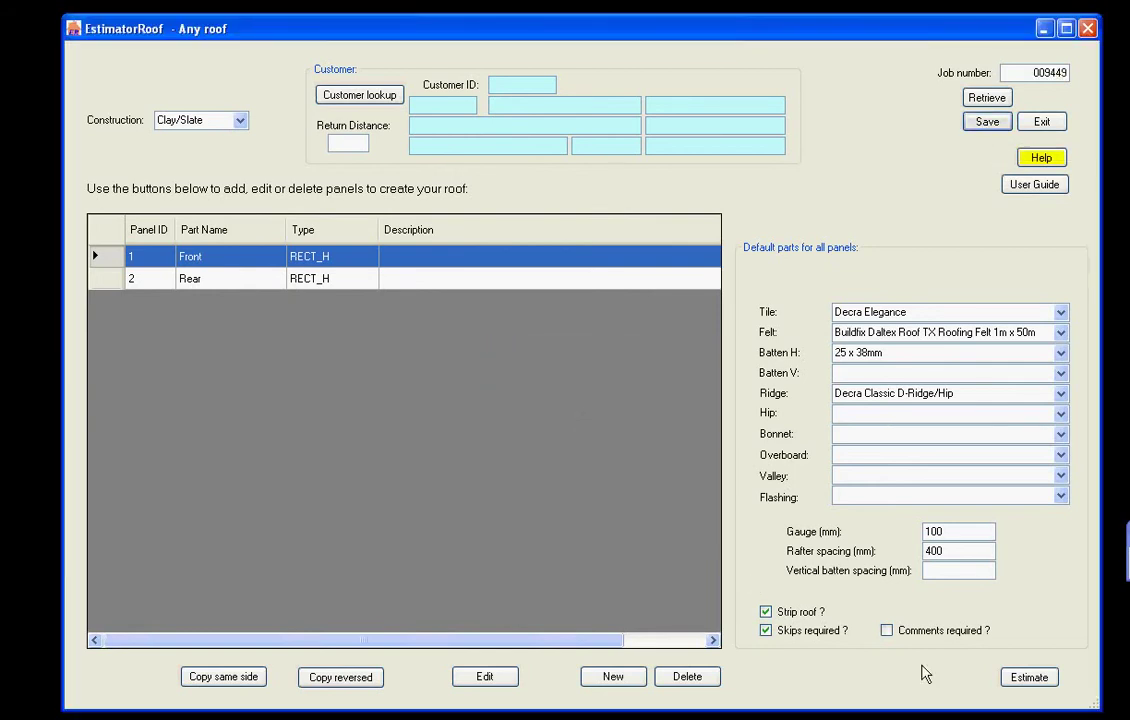
# Estimate the roof with 10% parts and 15% labour markup, then export it to Excel
pyautogui.click(1029, 676)
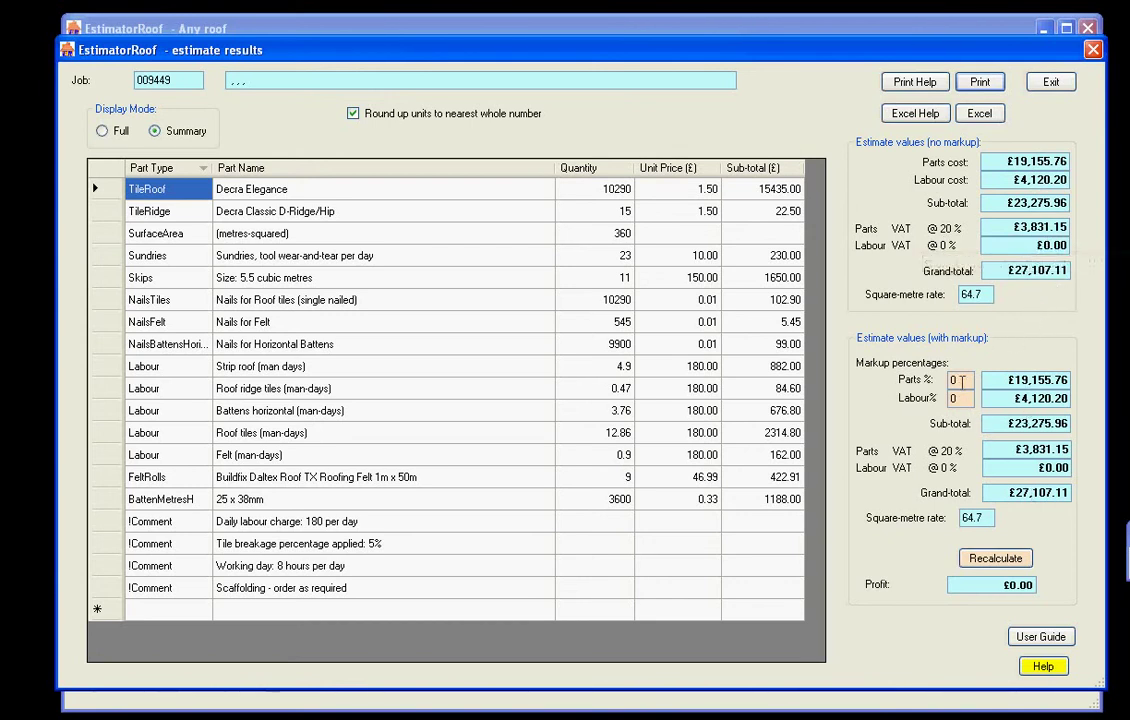
pyautogui.doubleClick(957, 380)
pyautogui.write('10')
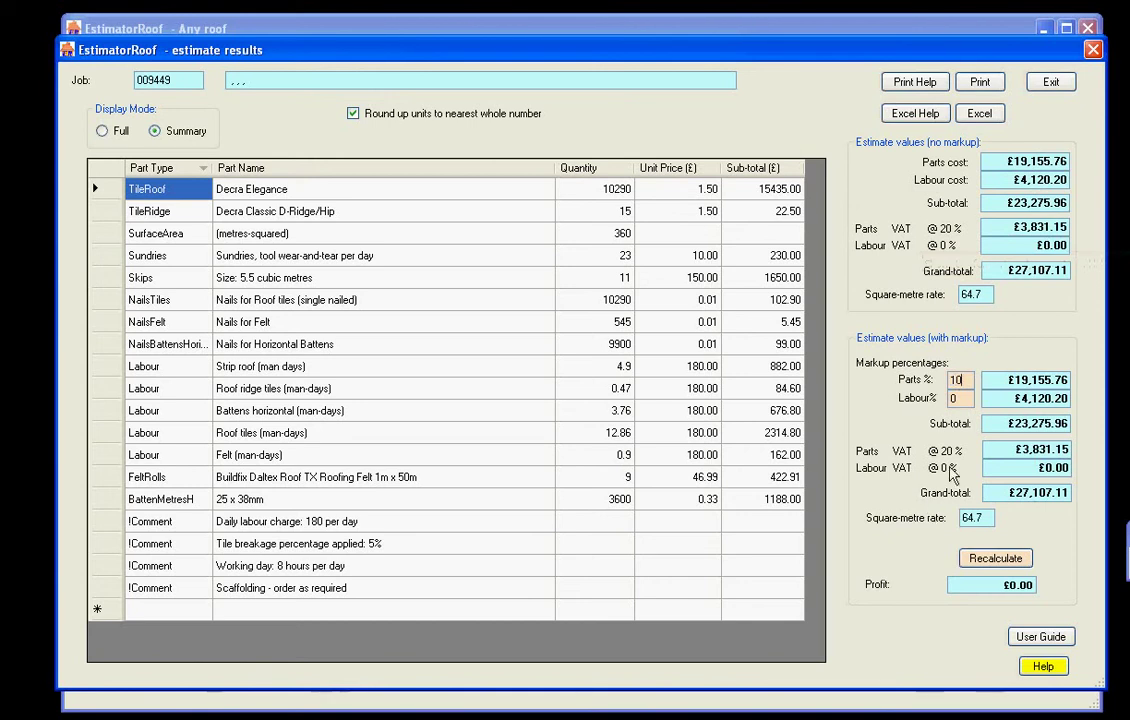
pyautogui.press('Tab')
pyautogui.write('15')
pyautogui.click(995, 558)
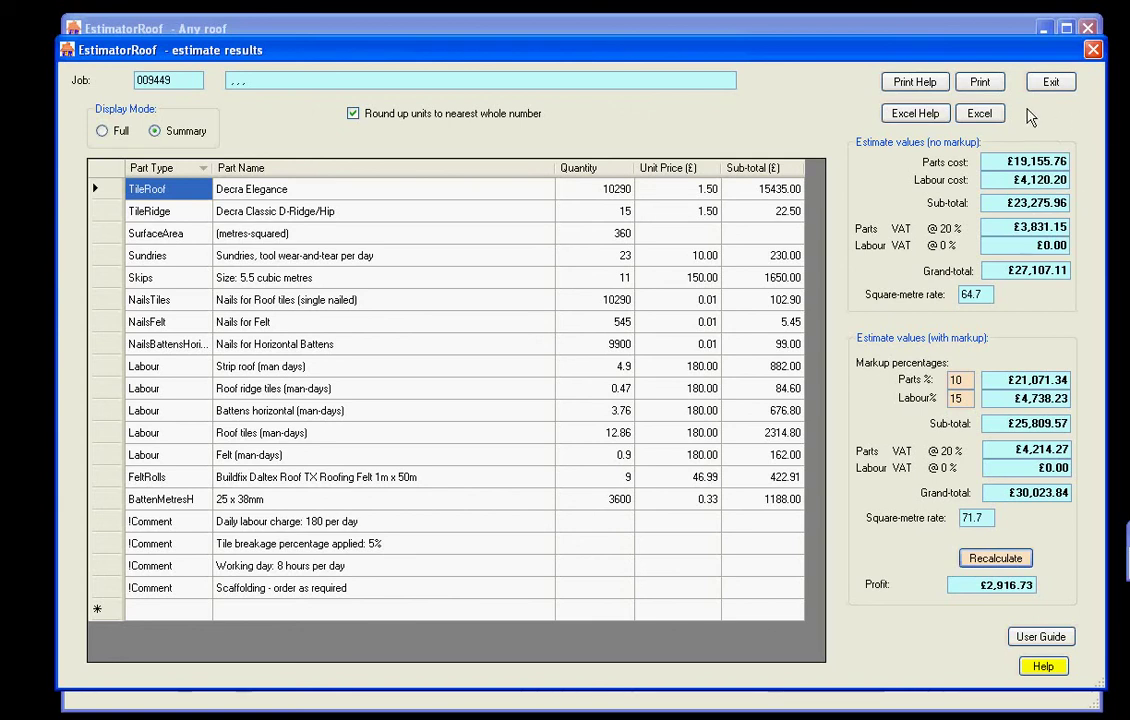
pyautogui.click(978, 113)
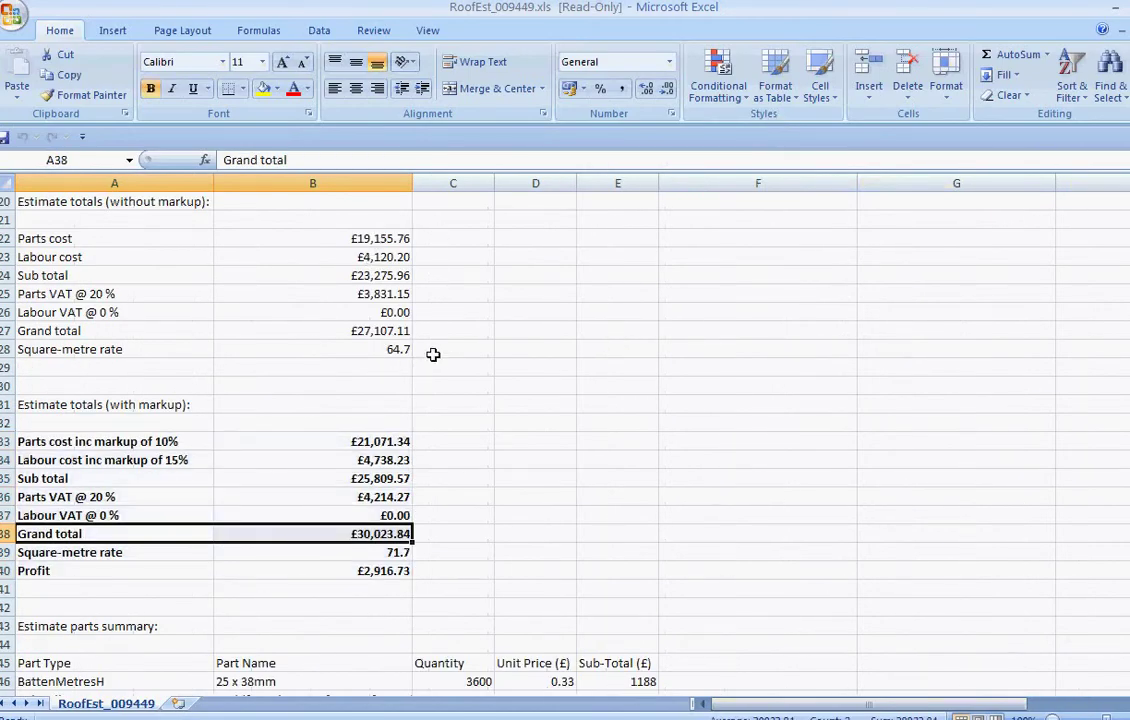
# Review the totals and parts summary in RoofEst_009449.xls, then close Excel
pyautogui.scroll(-2, 433, 358)
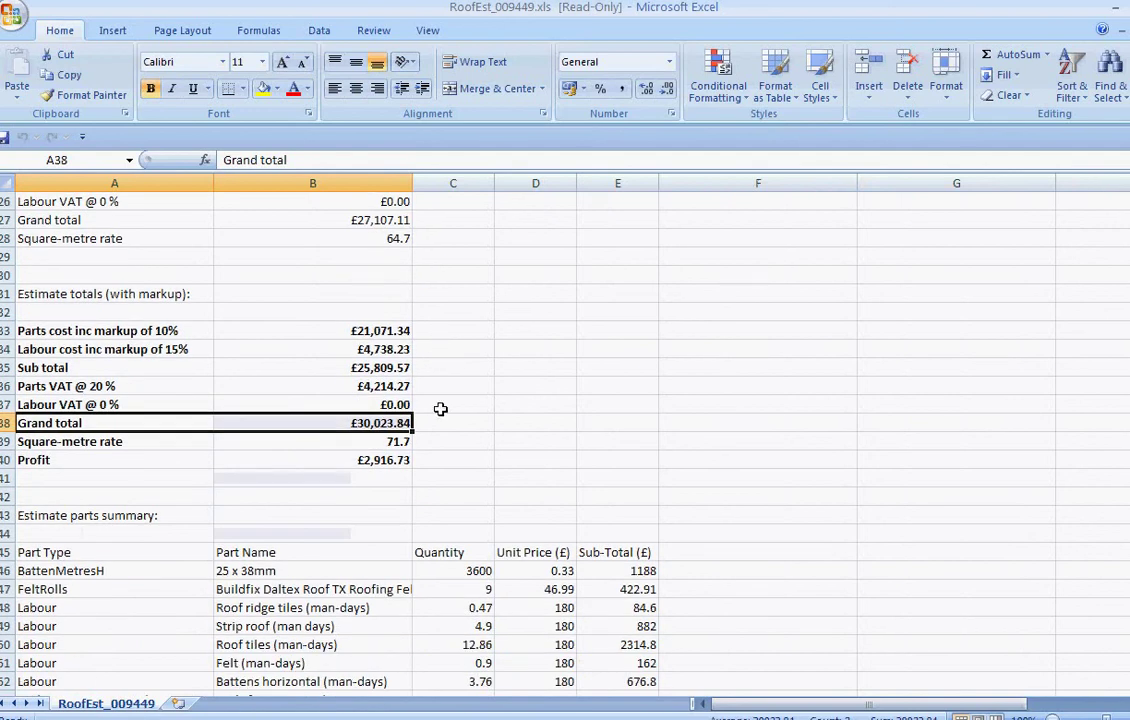
pyautogui.scroll(-3, 438, 412)
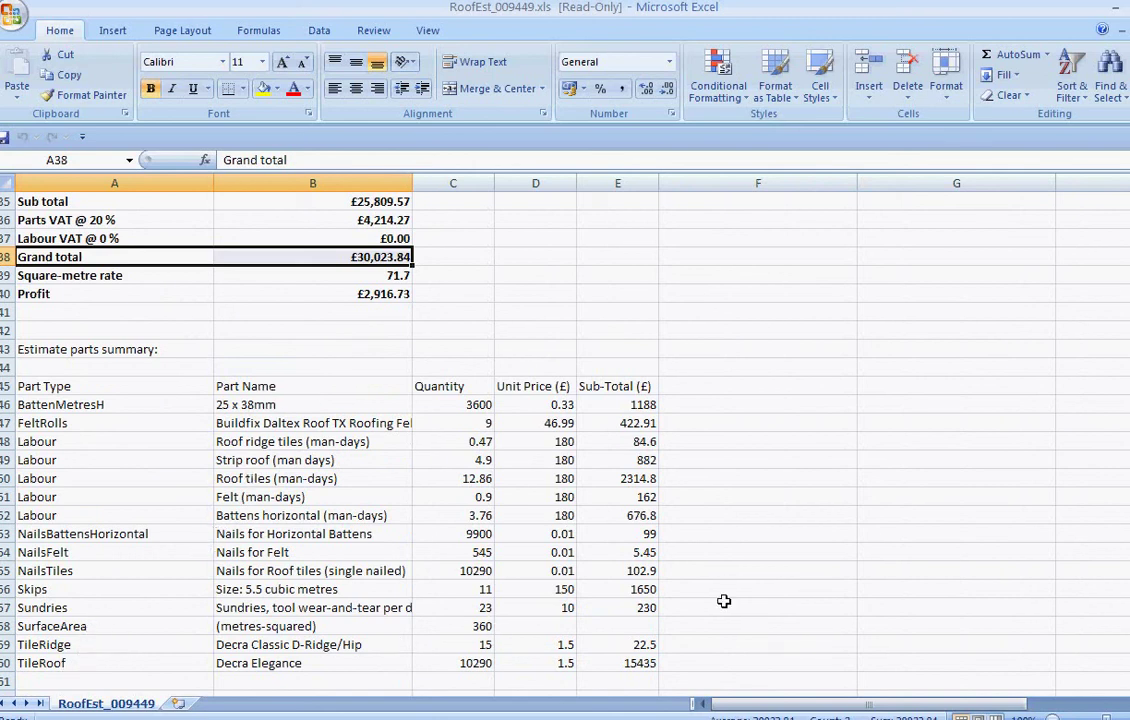
pyautogui.scroll(8, 880, 385)
pyautogui.scroll(4, 865, 345)
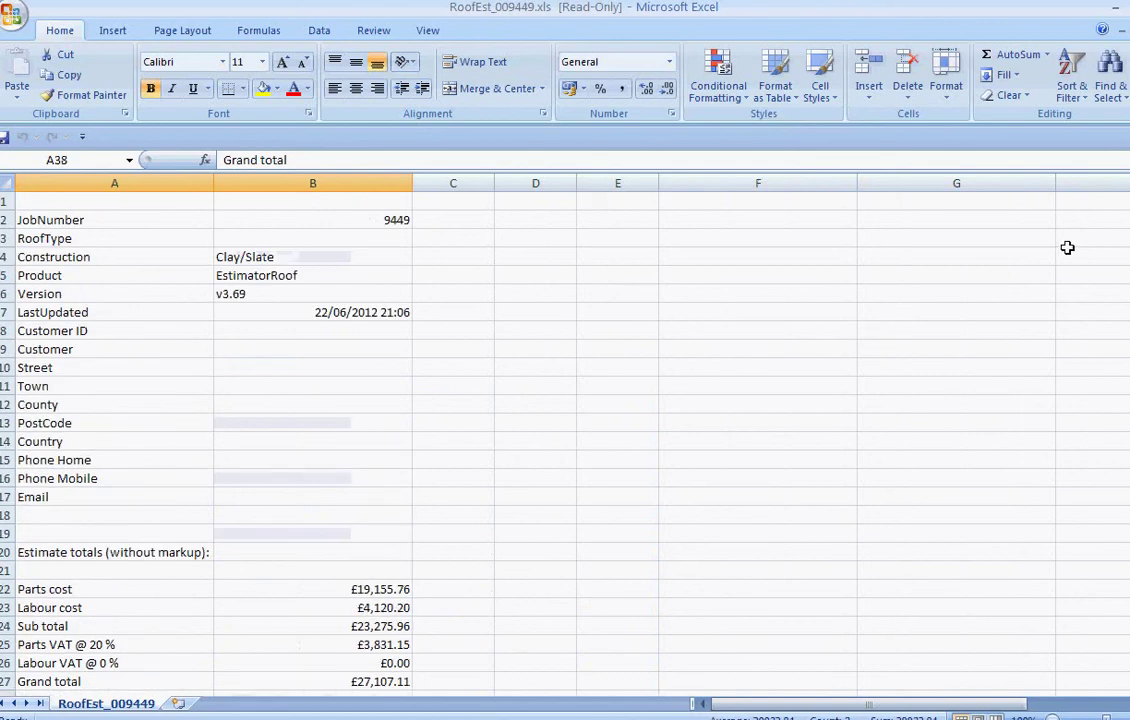
pyautogui.hotkey('alt', 'F4')
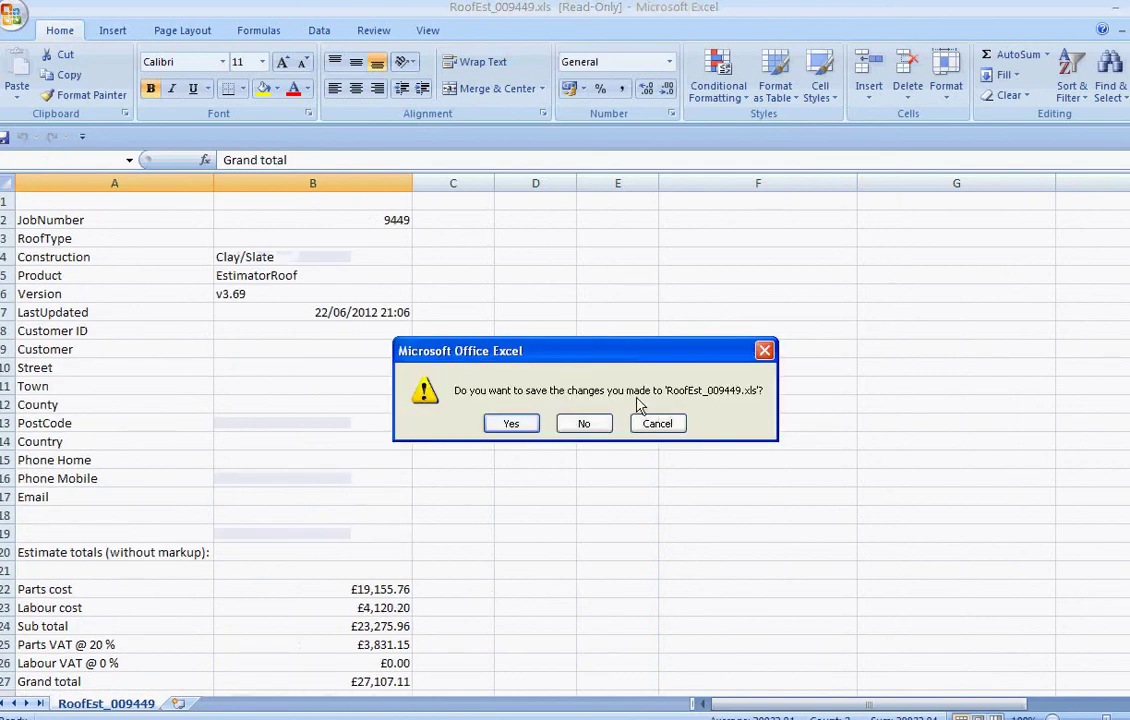
# Discard the workbook changes and exit the estimate results to return to job 009449
pyautogui.click(584, 423)
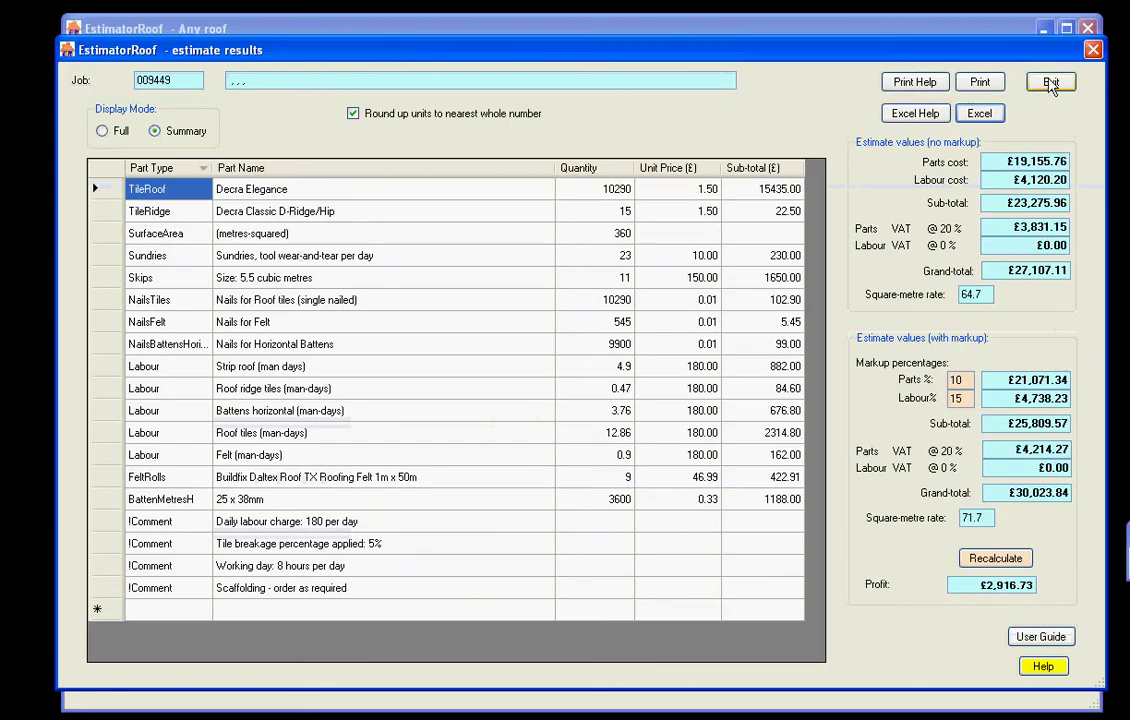
pyautogui.click(1053, 82)
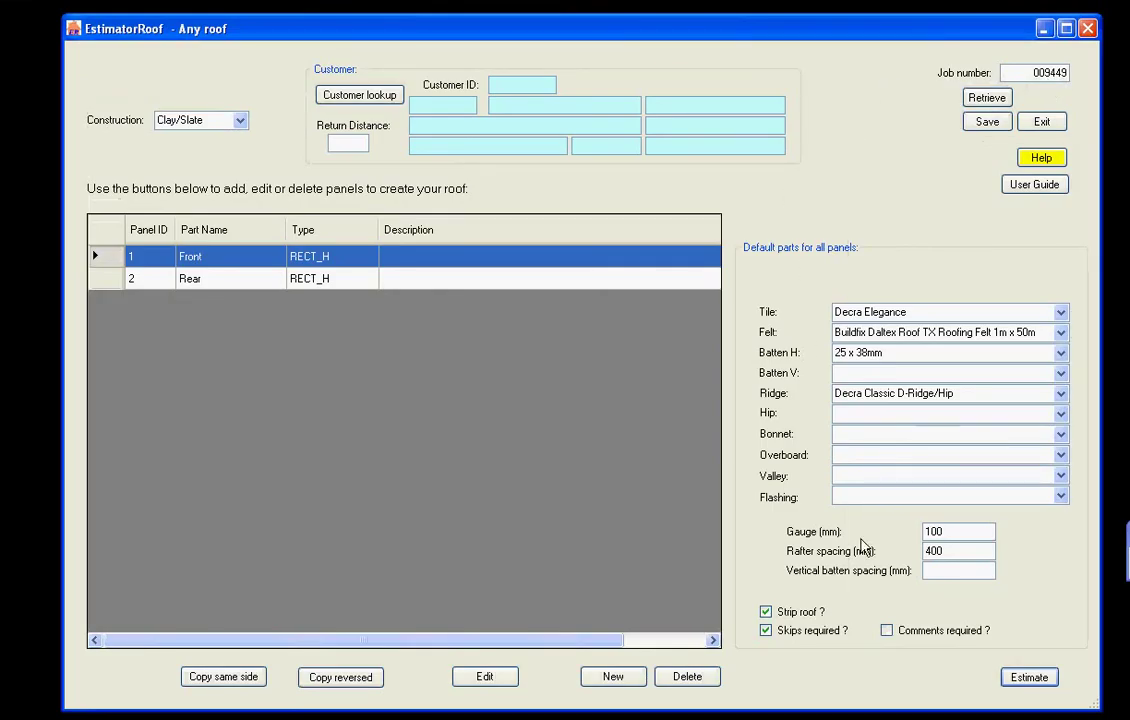